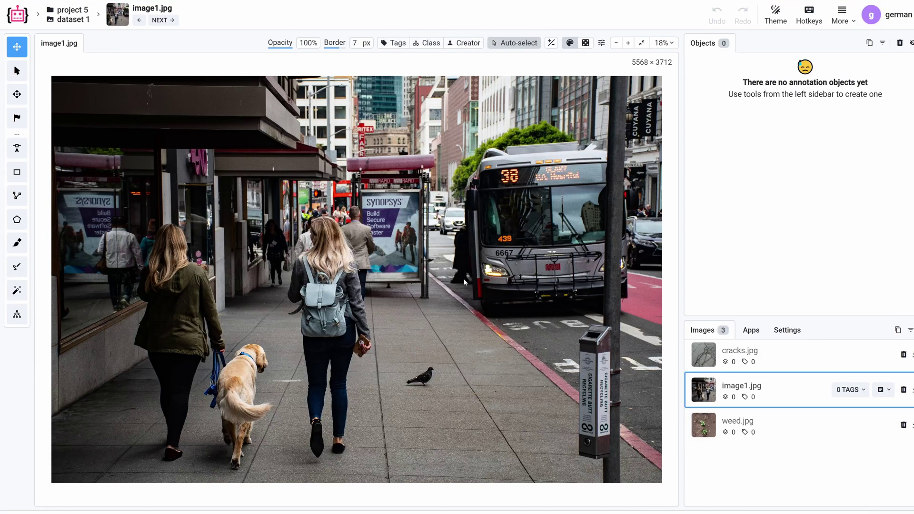
# Step: With the Smart Tool selected, create a yellow 'person' class of Mask shape
pyautogui.click(17, 293)
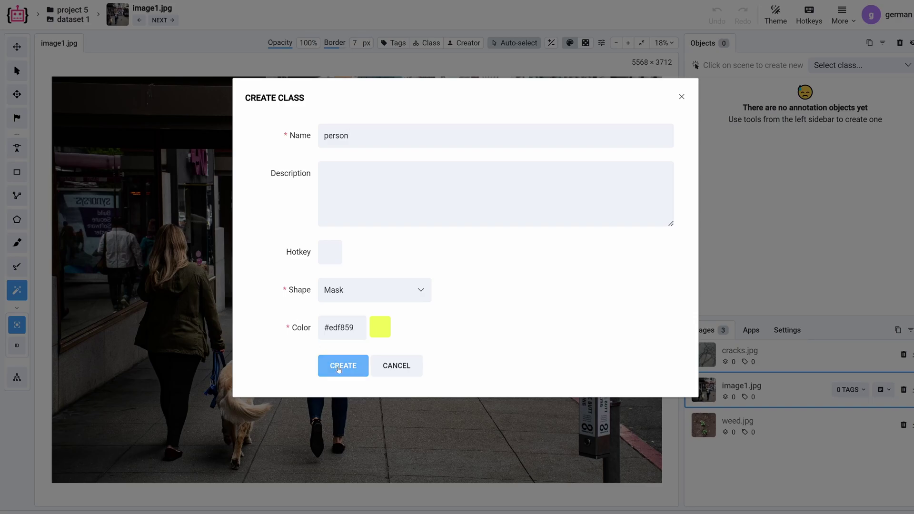
pyautogui.click(338, 370)
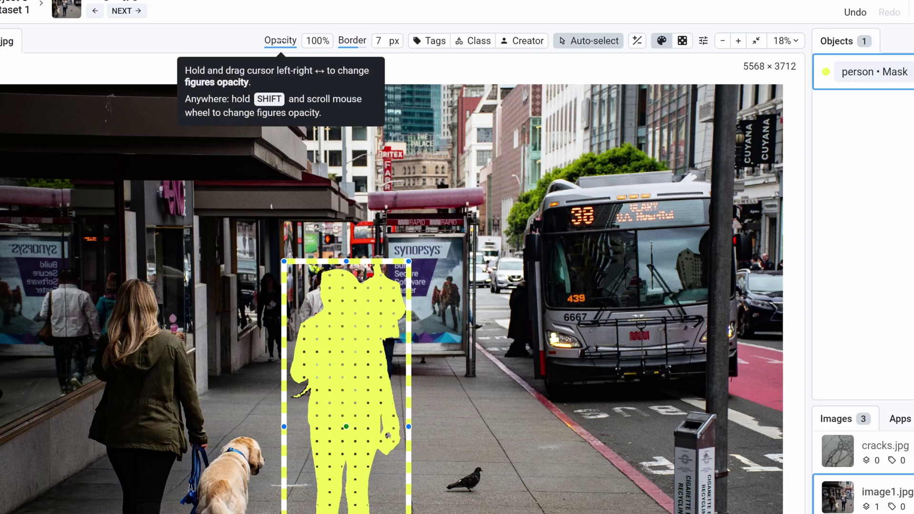
# Step: Lower mask opacity to 48% and exclude the man behind the woman from her mask
pyautogui.moveTo(281, 40); pyautogui.dragTo(266, 39)
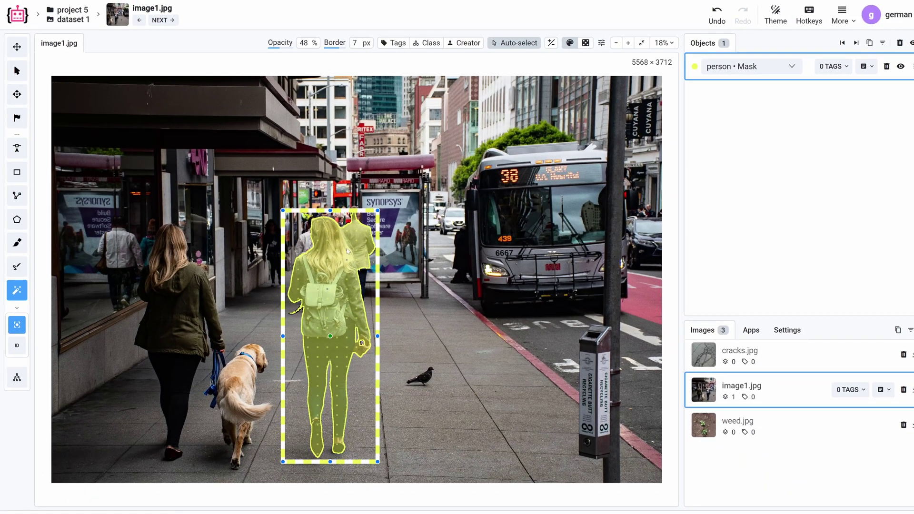
pyautogui.scroll(5, 348, 254)
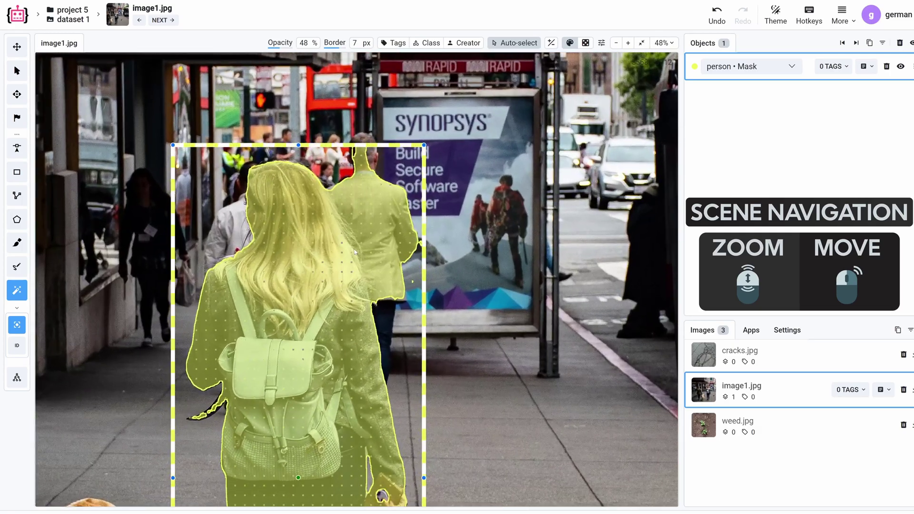
pyautogui.moveTo(354, 251); pyautogui.dragTo(368, 297)
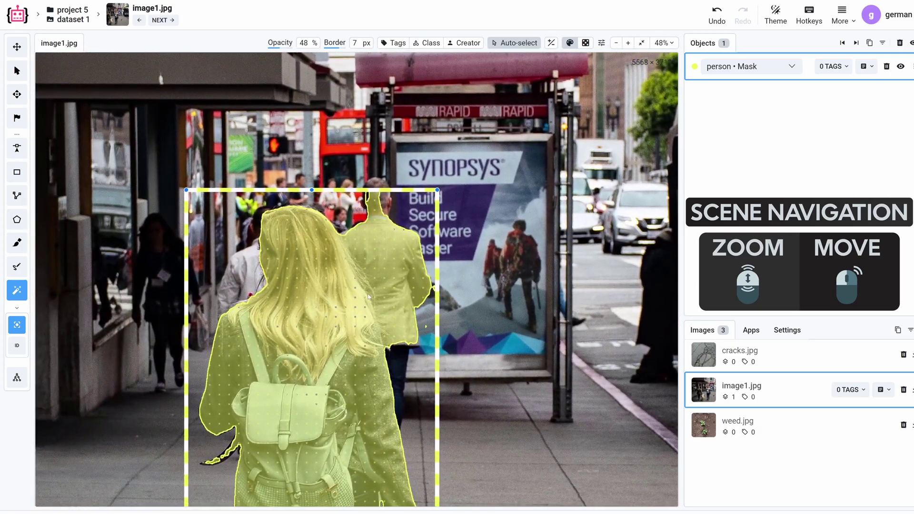
pyautogui.keyDown('shift'); pyautogui.click(386, 262); pyautogui.keyUp('shift')
pyautogui.scroll(-5, 337, 388)
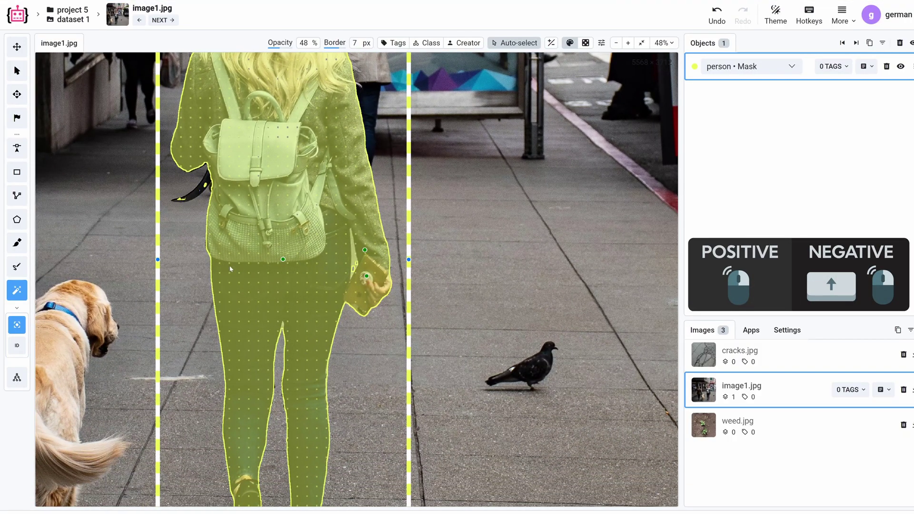
# Step: Add the dark backpack strap to the woman's mask, remove the arm gap, and fit the photo in view
pyautogui.click(193, 193)
pyautogui.scroll(4, 356, 255)
pyautogui.keyDown('shift'); pyautogui.click(354, 257); pyautogui.keyUp('shift')
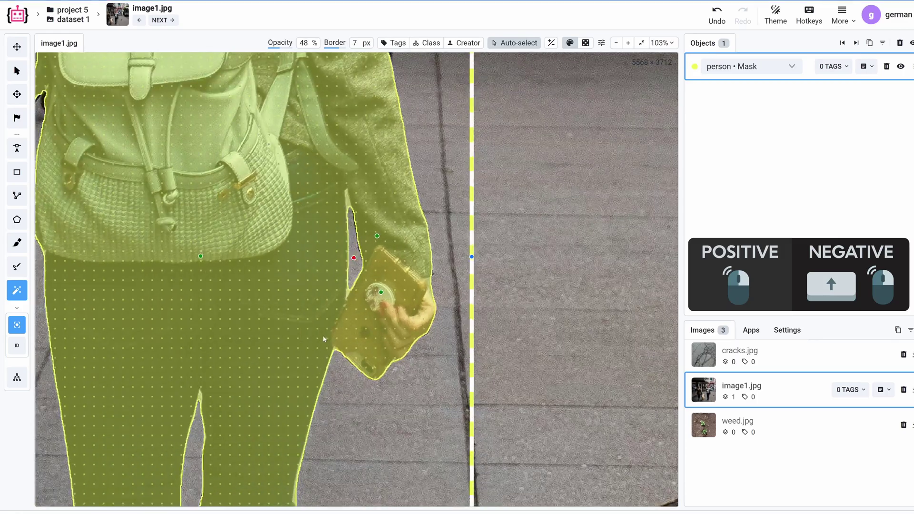
pyautogui.scroll(-2, 354, 258)
pyautogui.scroll(6, 305, 243)
pyautogui.scroll(2, 343, 286)
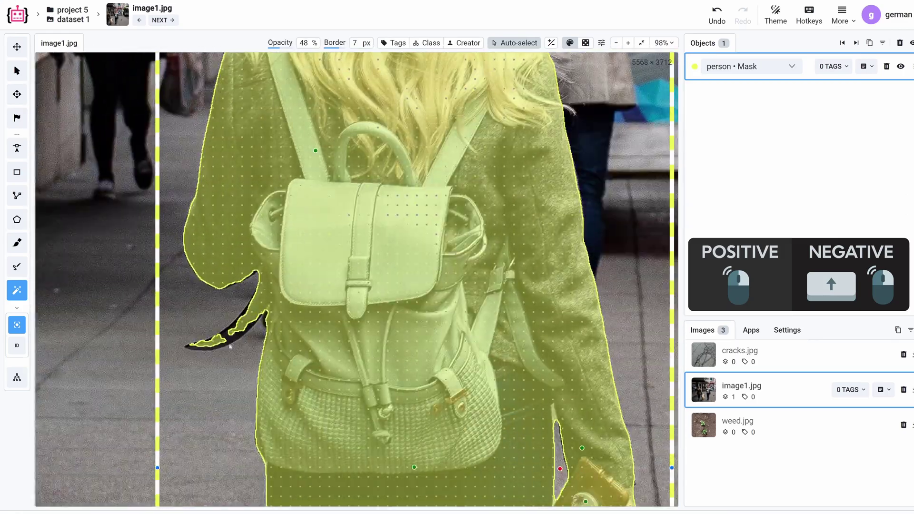
pyautogui.click(227, 336)
pyautogui.click(642, 42)
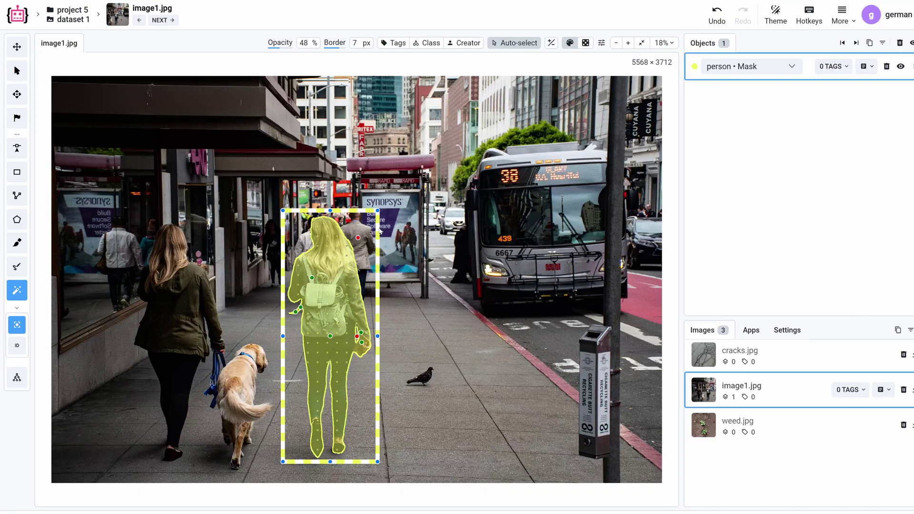
# Step: Finalise the backpack woman's mask, then box and finalise the woman walking the dog as a second person
pyautogui.press('space')
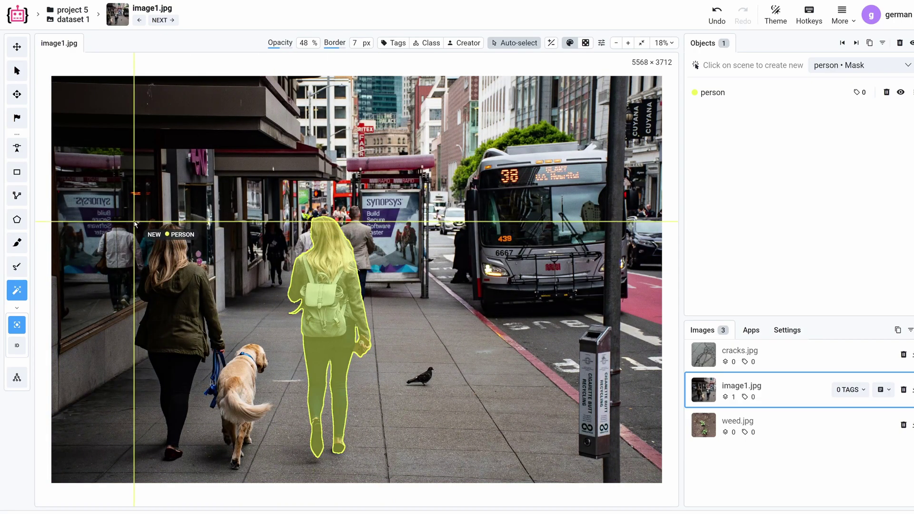
pyautogui.moveTo(130, 221); pyautogui.dragTo(229, 465)
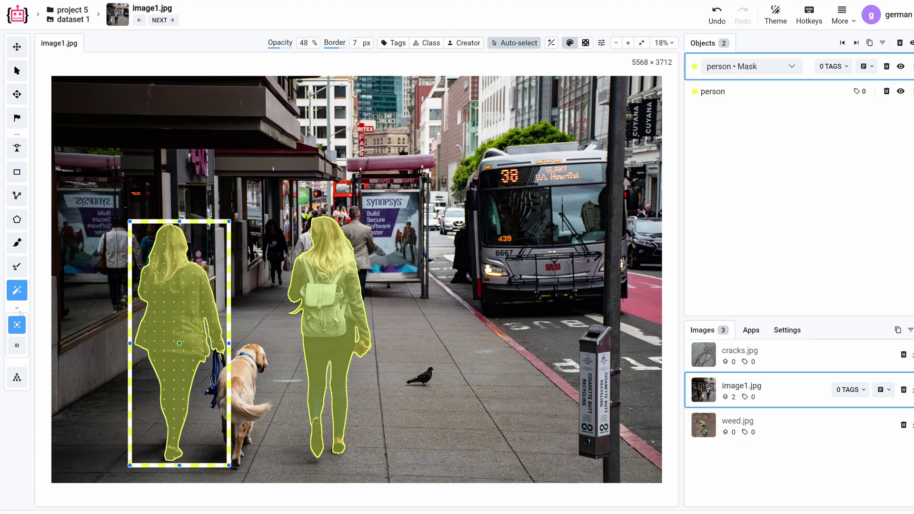
pyautogui.press('space')
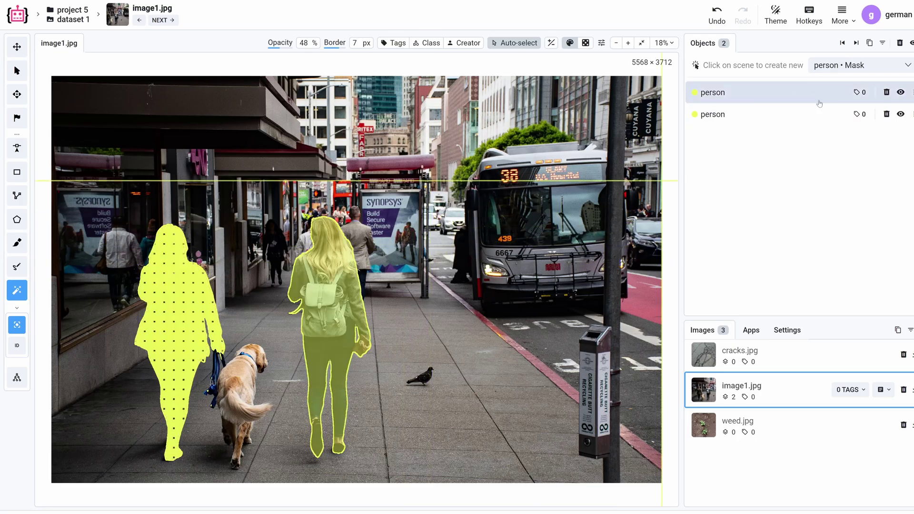
# Step: Create a new 'dog' Mask class with the red preset colour
pyautogui.click(841, 67)
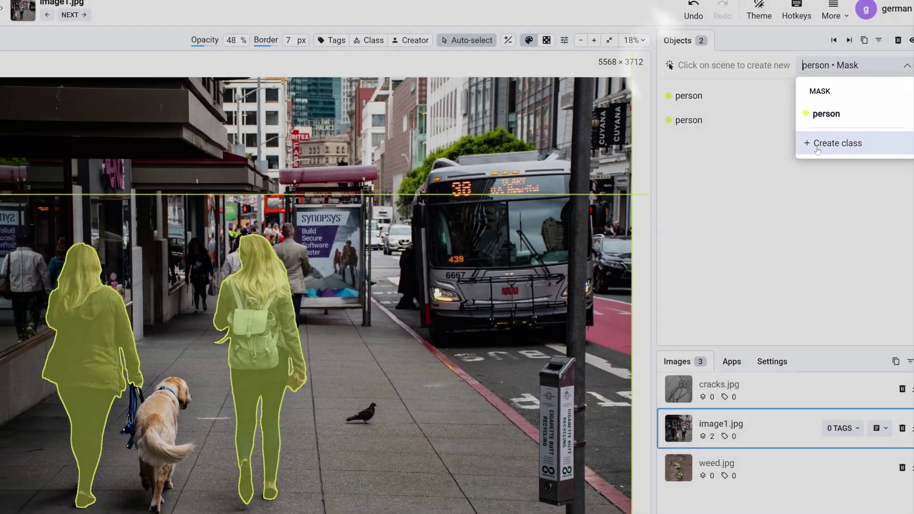
pyautogui.click(816, 146)
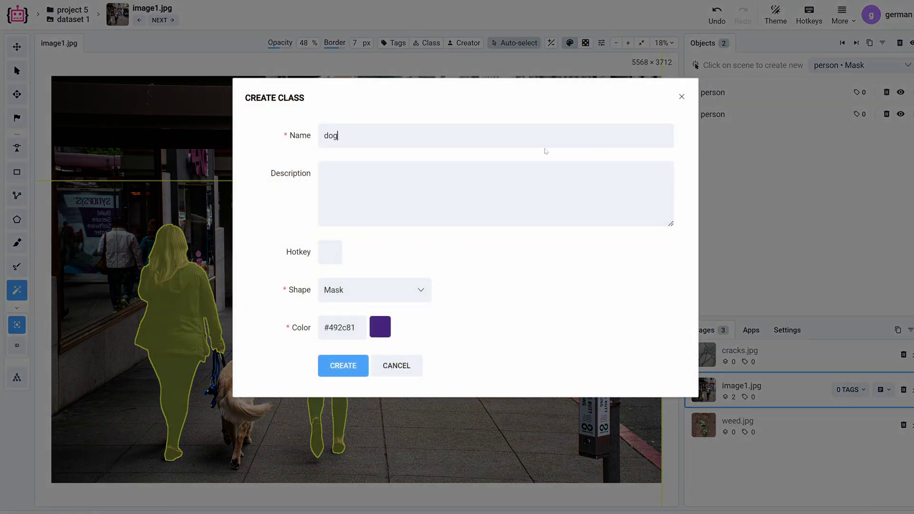
pyautogui.click(380, 327)
pyautogui.click(299, 278)
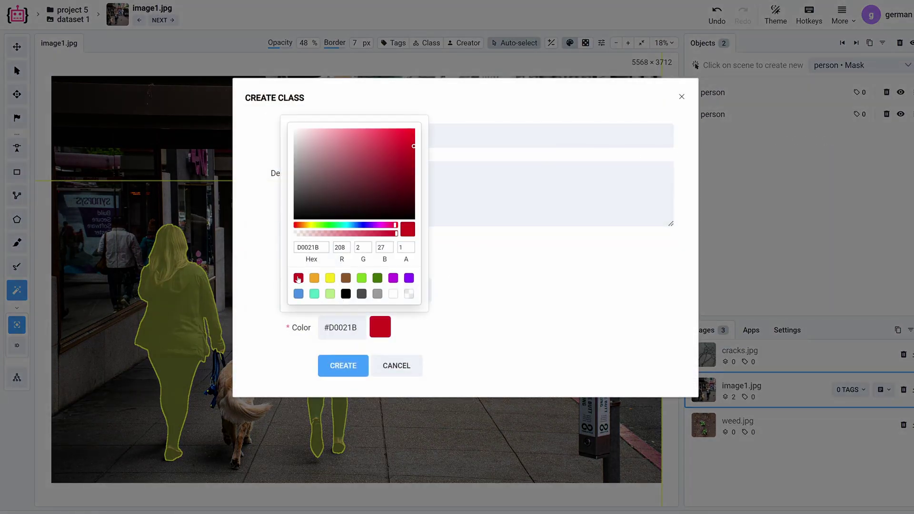
pyautogui.click(343, 366)
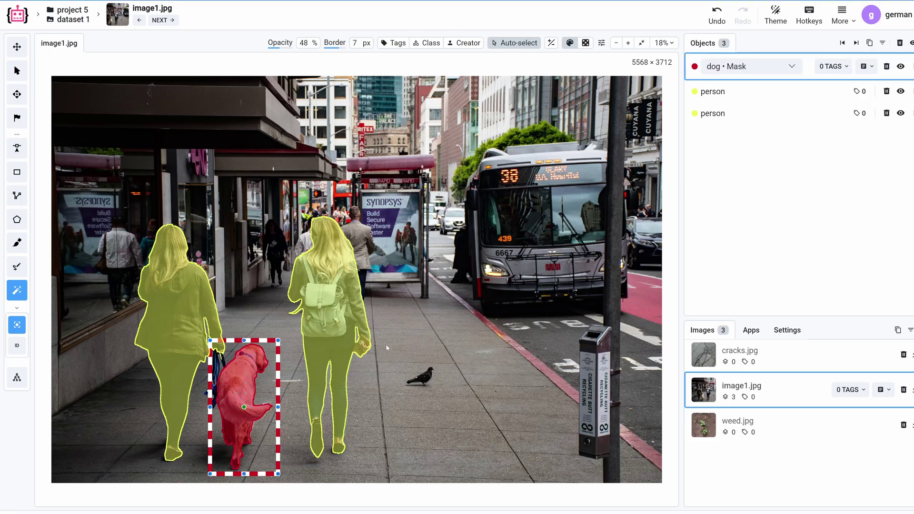
# Step: Commit the dog mask, then show and hide the class and creator labels under the masks
pyautogui.press('space')
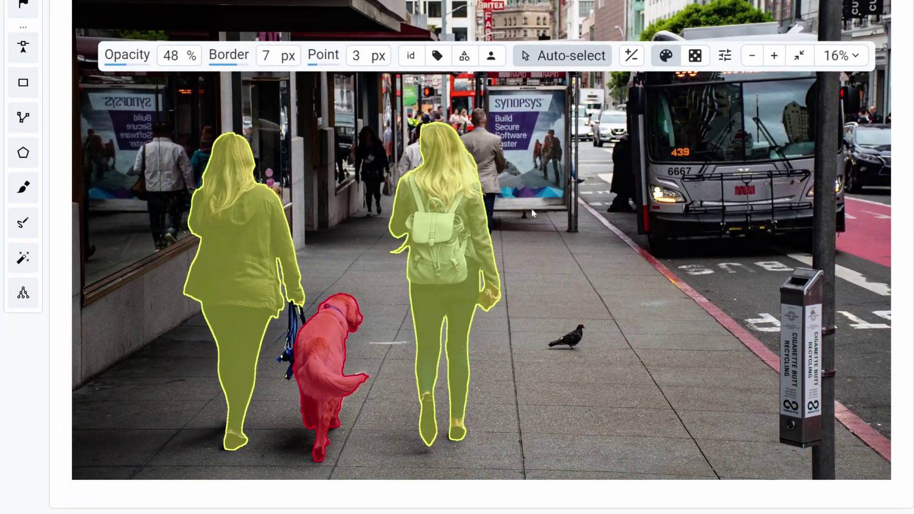
pyautogui.click(465, 56)
pyautogui.click(500, 57)
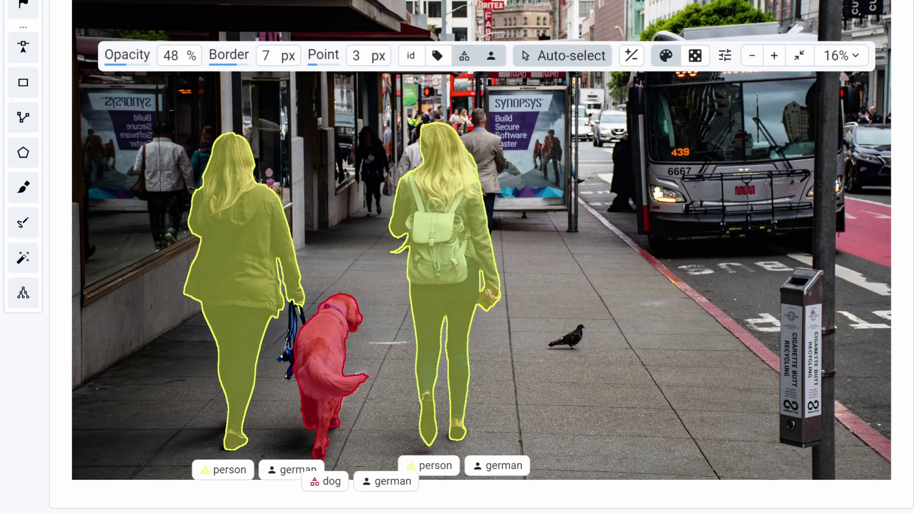
pyautogui.click(465, 50)
pyautogui.click(490, 57)
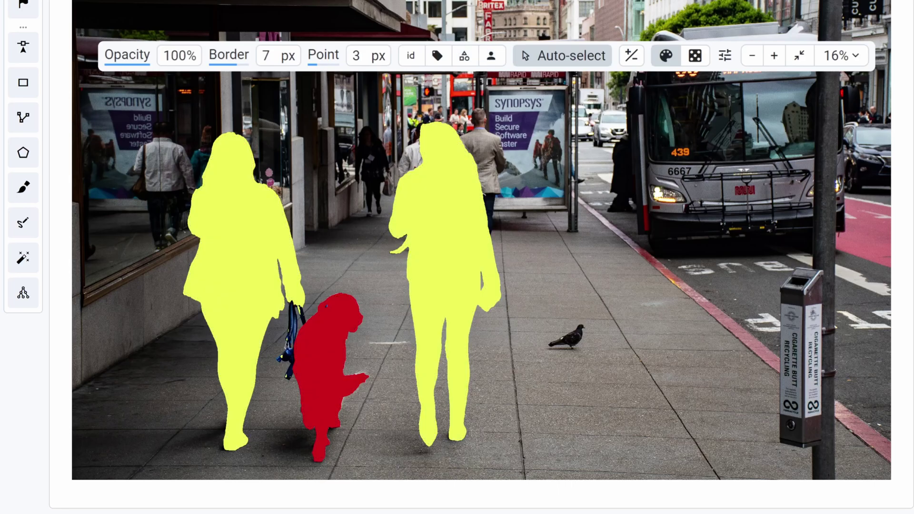
# Step: Shuffle the mask colours randomly three times, restore class colours, and open image brightness/contrast settings
pyautogui.click(695, 56)
pyautogui.click(695, 56)
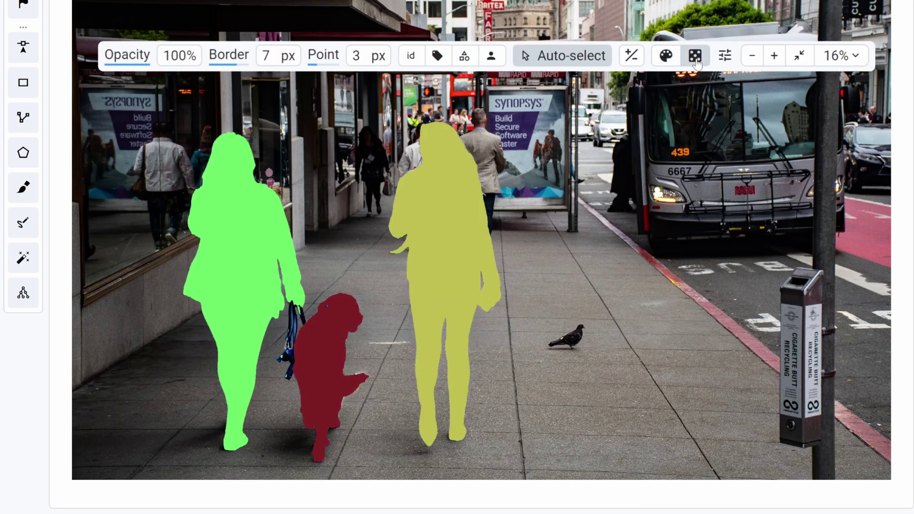
pyautogui.click(696, 56)
pyautogui.click(666, 56)
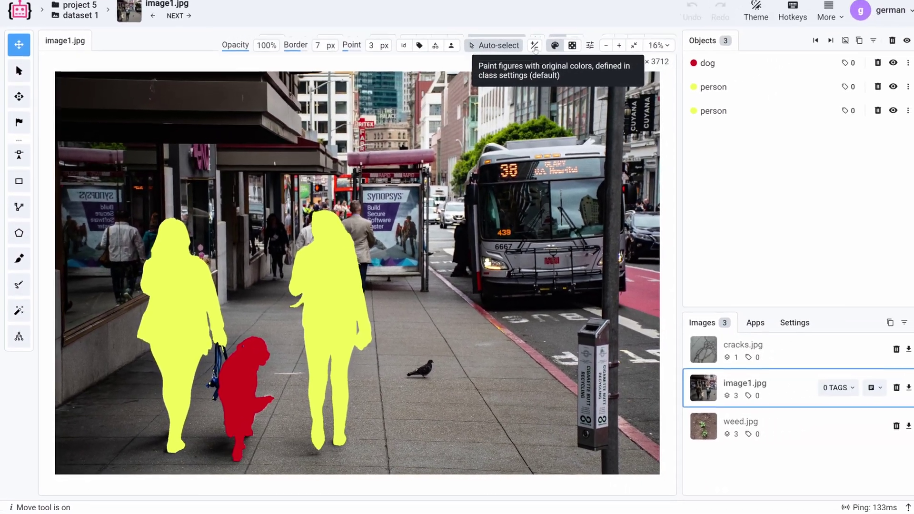
pyautogui.click(589, 45)
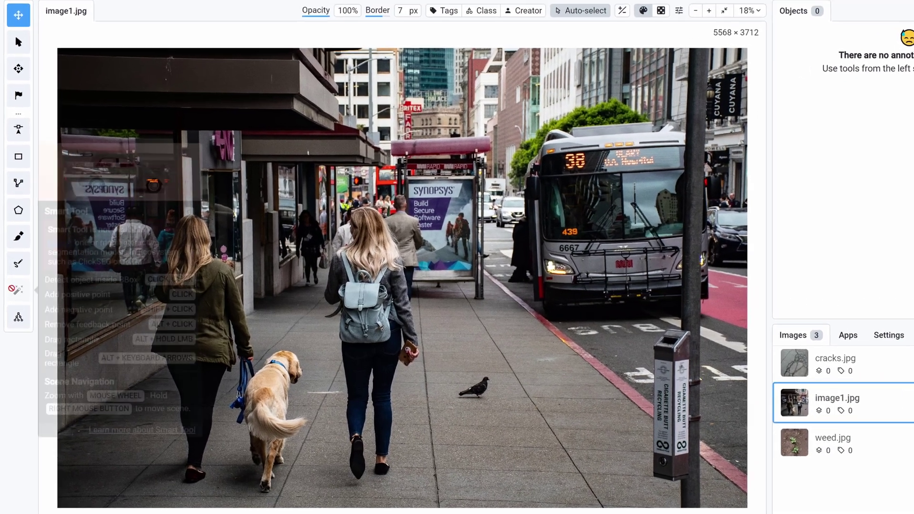
# Step: Exit the annotation tool back to the workspace 1 Projects list of six image projects
pyautogui.moveTo(16, 290)
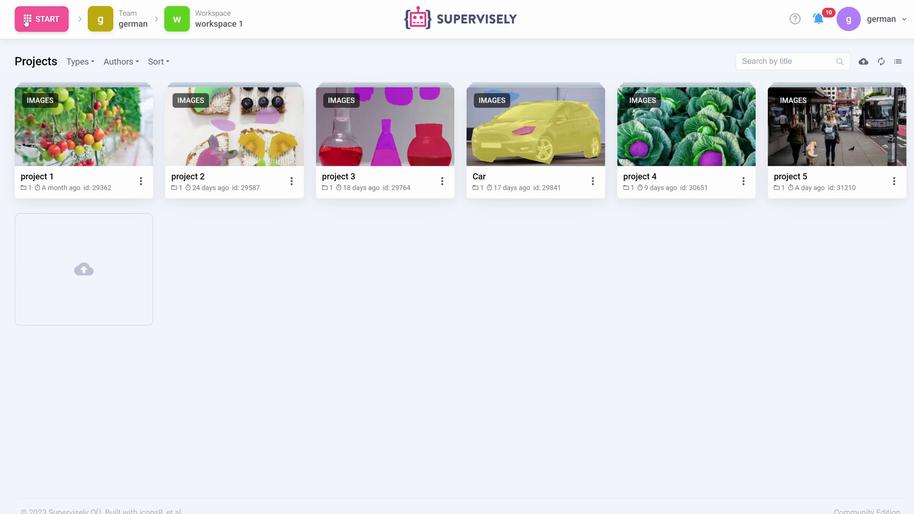
# Step: Filter Neural Networks apps to Interactive Segmentation and start Serve ClickSEG
pyautogui.click(27, 21)
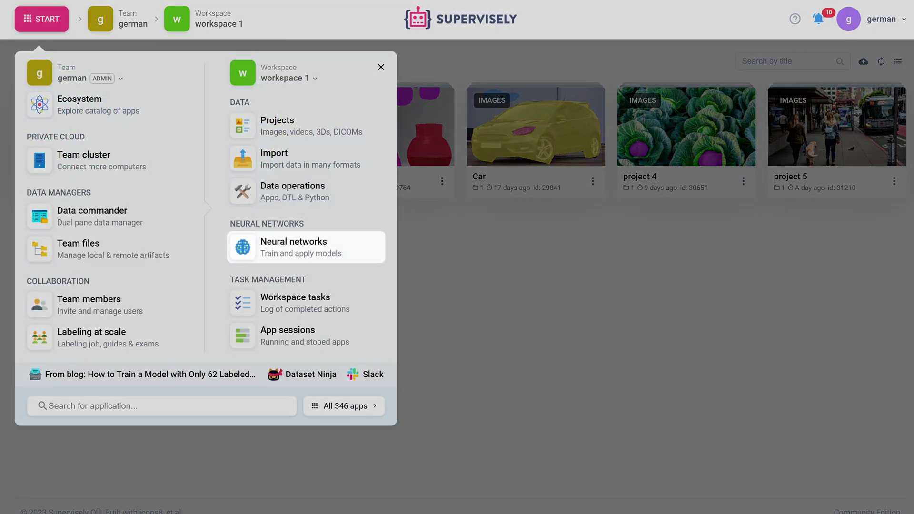
pyautogui.click(301, 260)
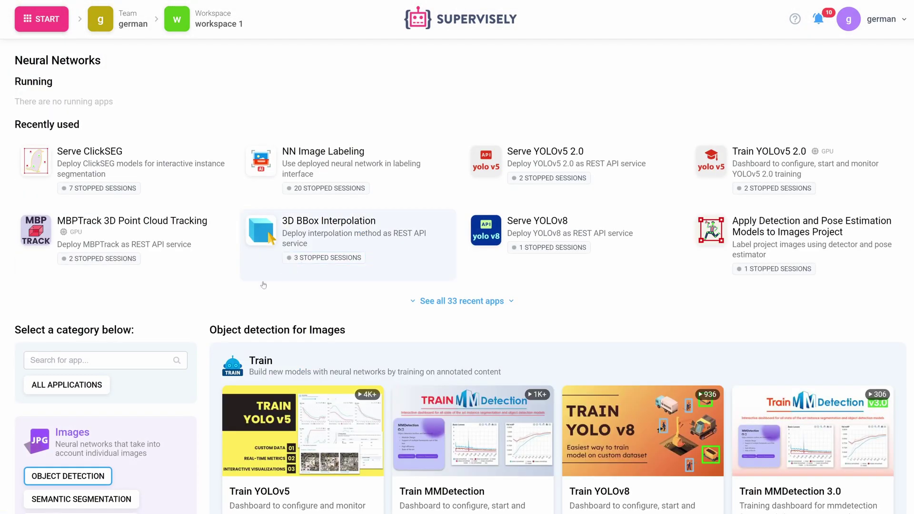
pyautogui.scroll(-5, 205, 287)
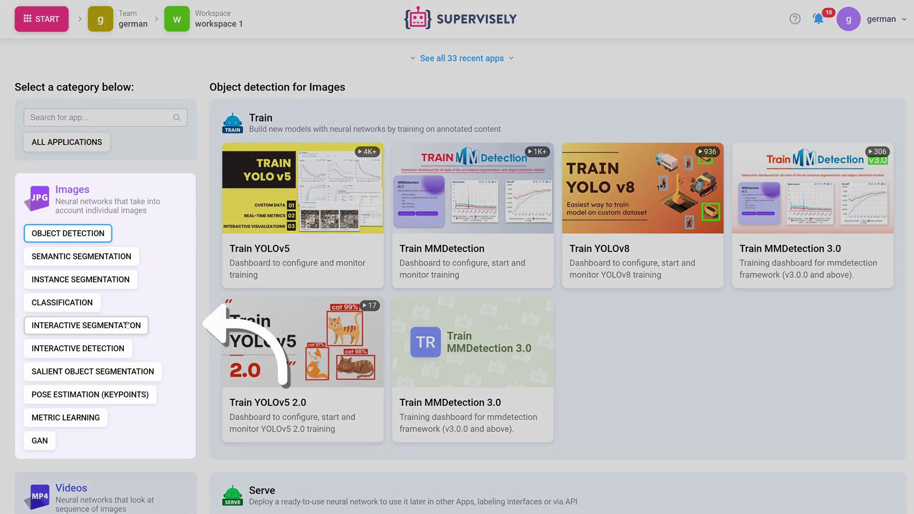
pyautogui.click(117, 329)
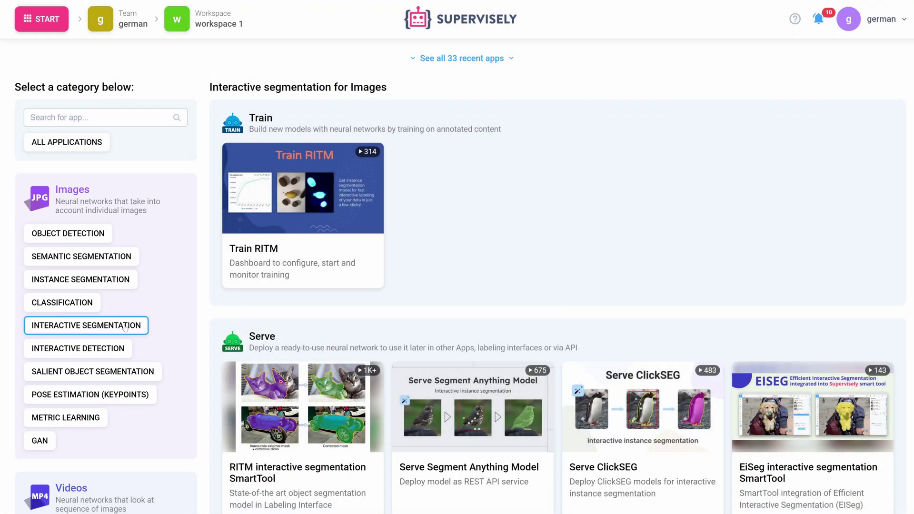
pyautogui.scroll(-5, 203, 300)
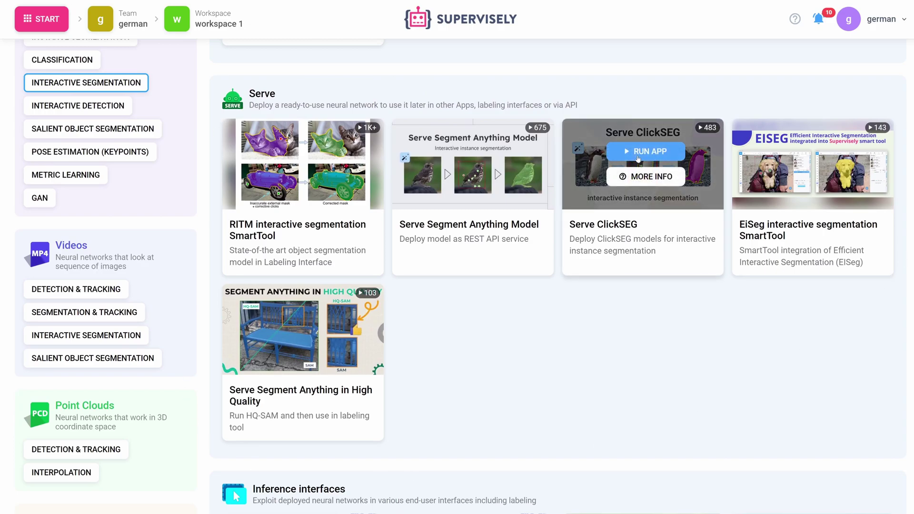
pyautogui.click(639, 151)
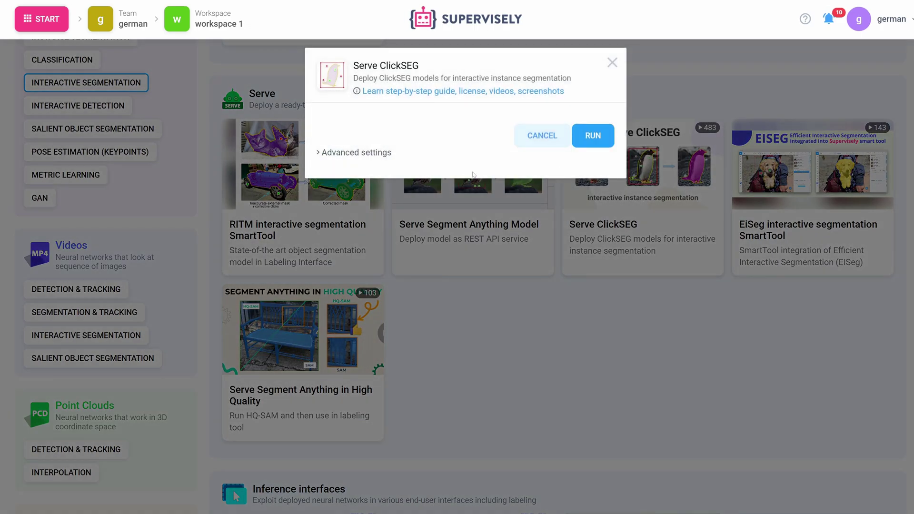
# Step: Expand the Advanced settings in the Serve ClickSEG launch dialog
pyautogui.click(374, 152)
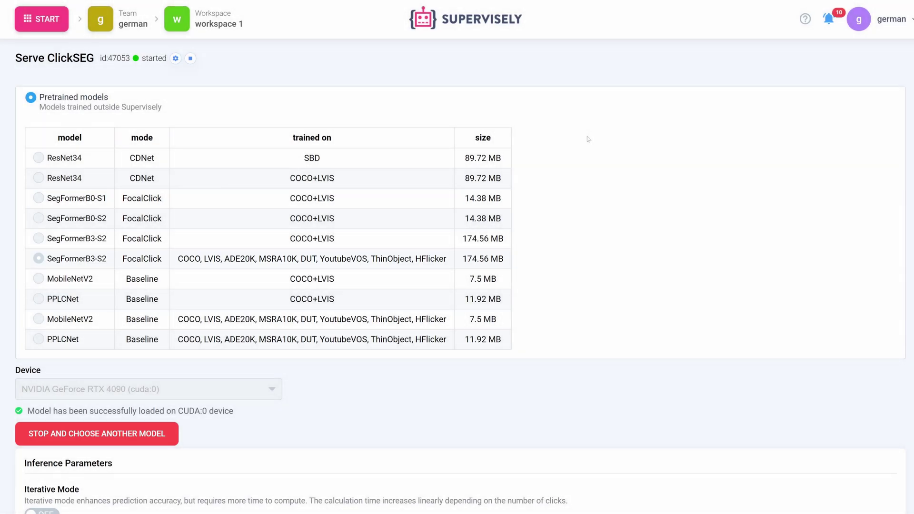
# Step: Scroll down through the ClickSEG session's inference parameters
pyautogui.scroll(-5, 589, 139)
pyautogui.scroll(-3, 589, 139)
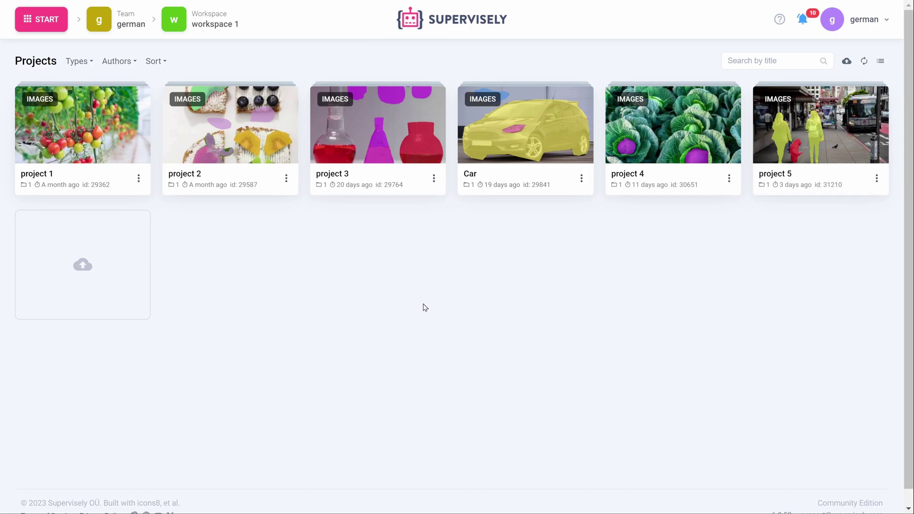
# Step: In Team files, copy the path of cracks_custom_model.pth, then reopen the launcher menu
pyautogui.click(46, 20)
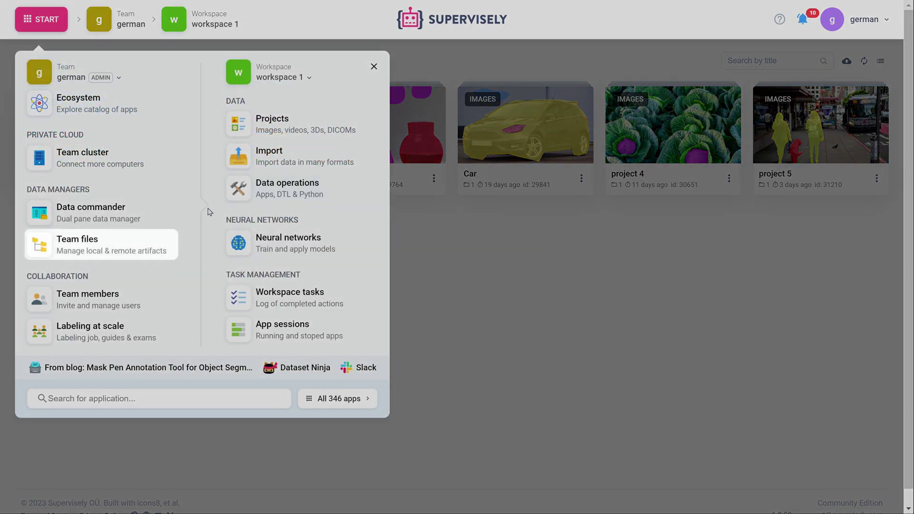
pyautogui.click(164, 257)
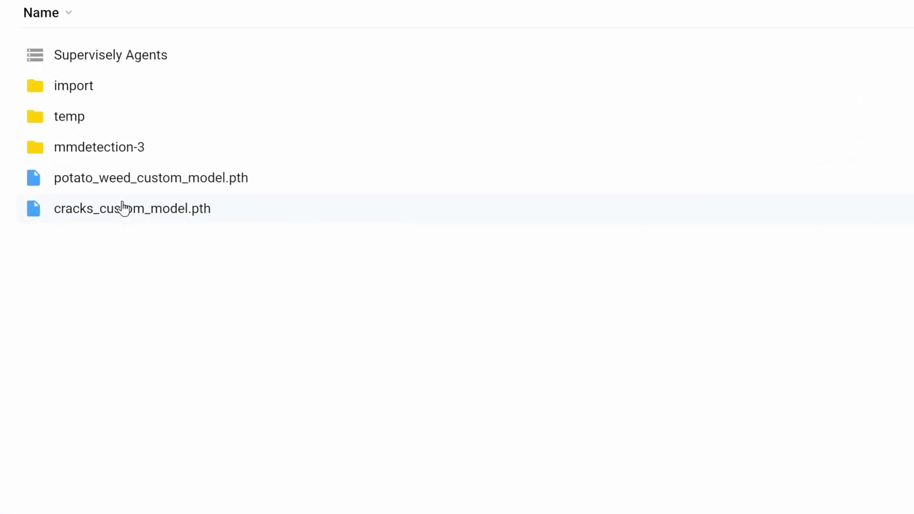
pyautogui.rightClick(124, 208)
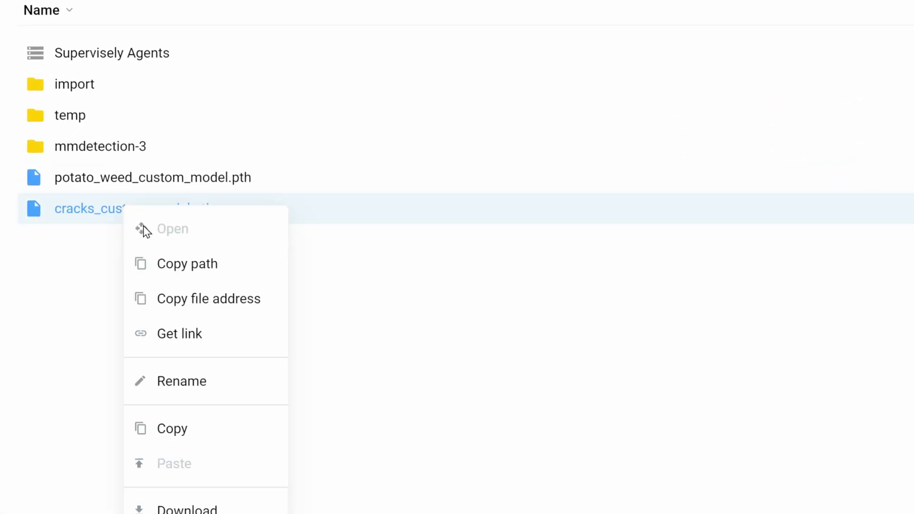
pyautogui.click(187, 263)
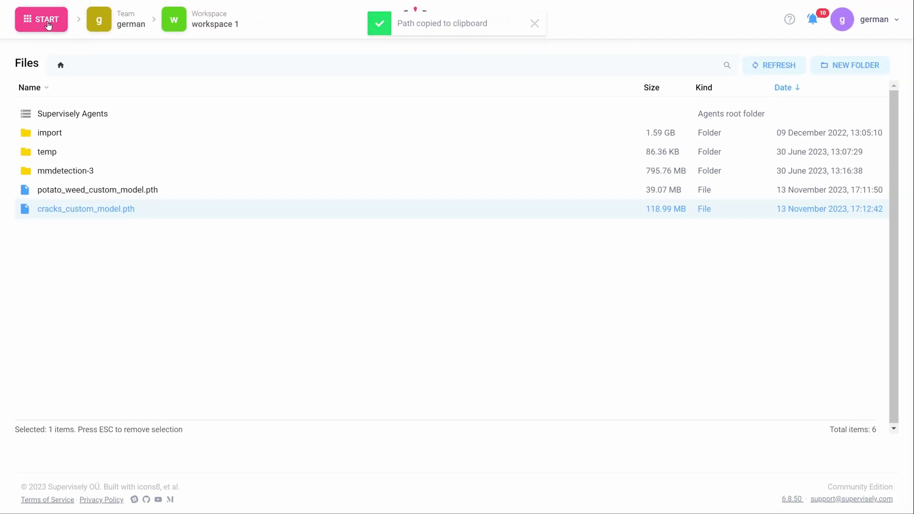
pyautogui.click(41, 19)
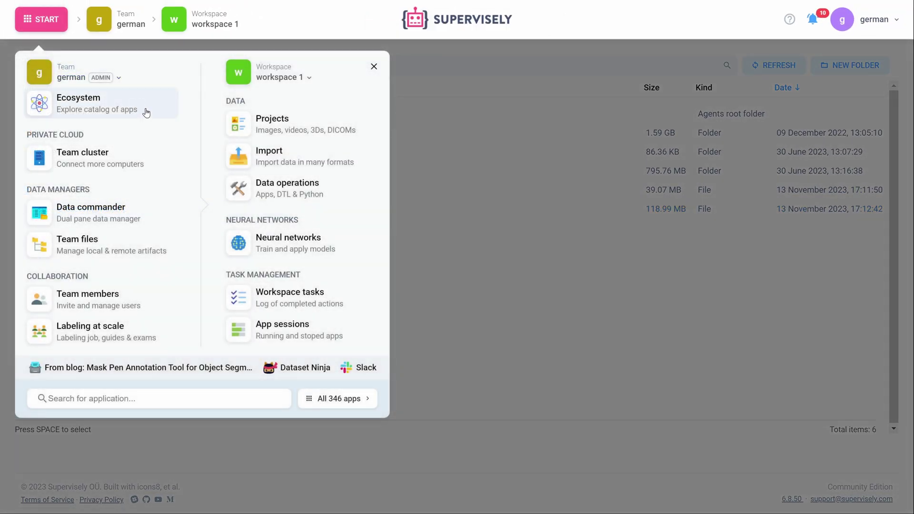
# Step: Find the RITM interactive segmentation SmartTool app under Neural networks > Interactive Segmentation and start launching it
pyautogui.click(288, 243)
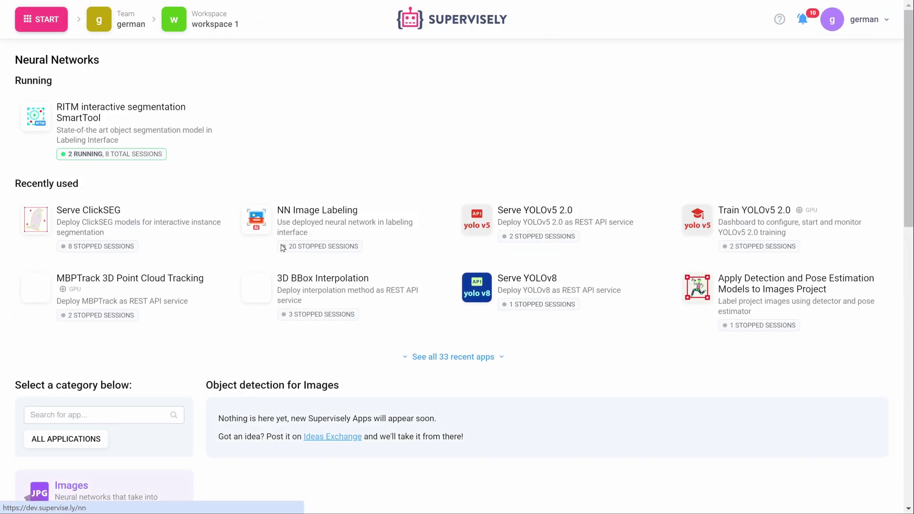
pyautogui.scroll(-6, 119, 272)
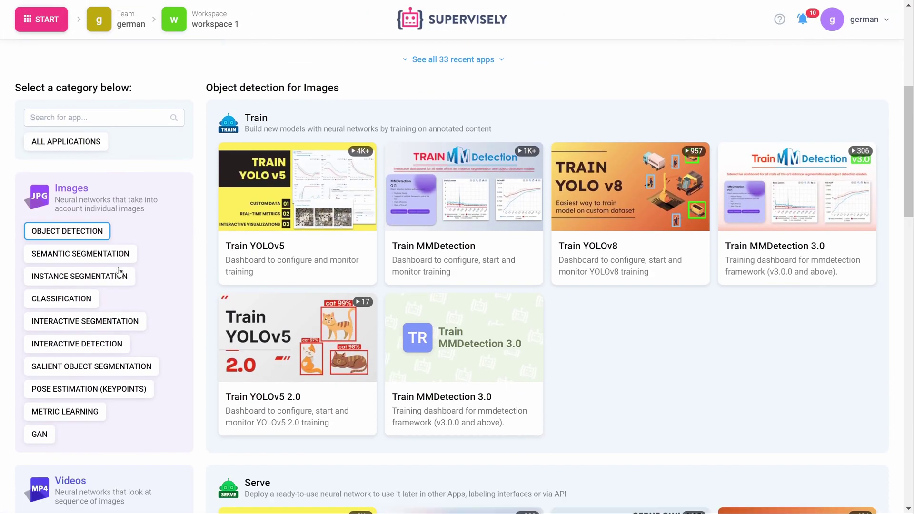
pyautogui.click(114, 322)
pyautogui.scroll(-1, 271, 307)
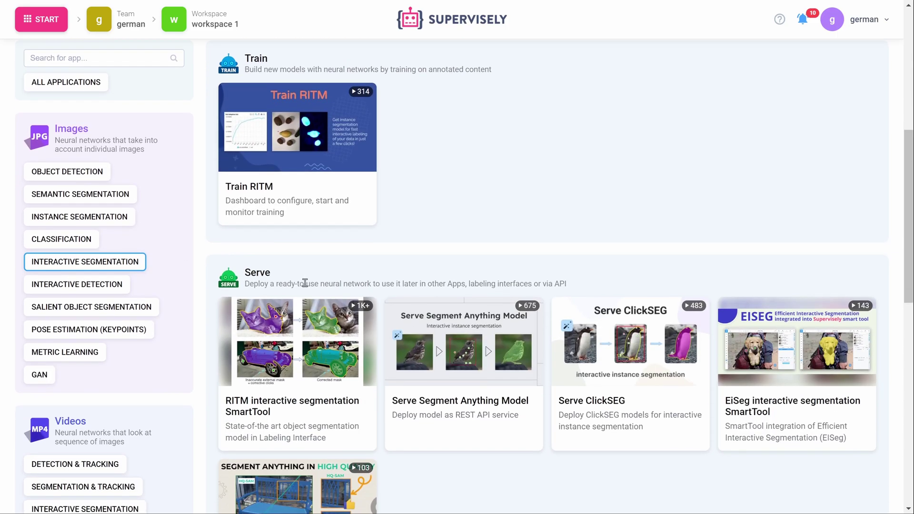
pyautogui.moveTo(299, 327)
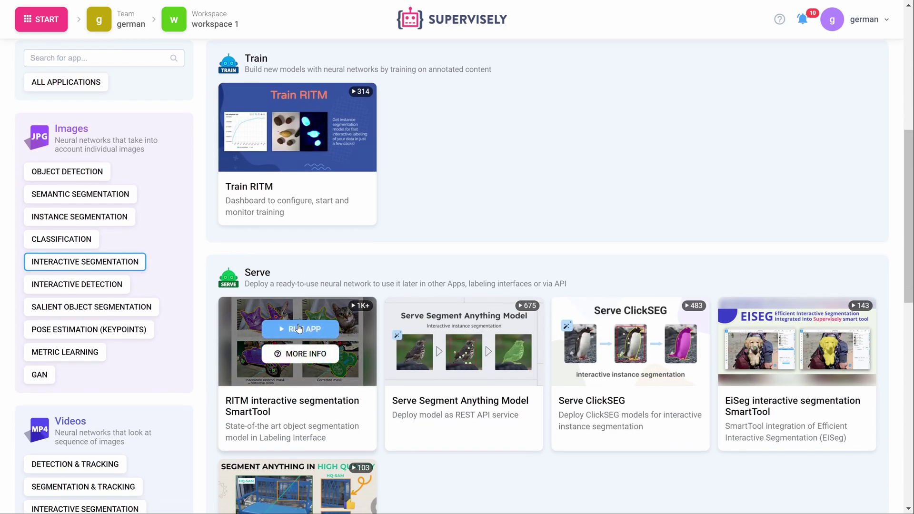
pyautogui.click(299, 329)
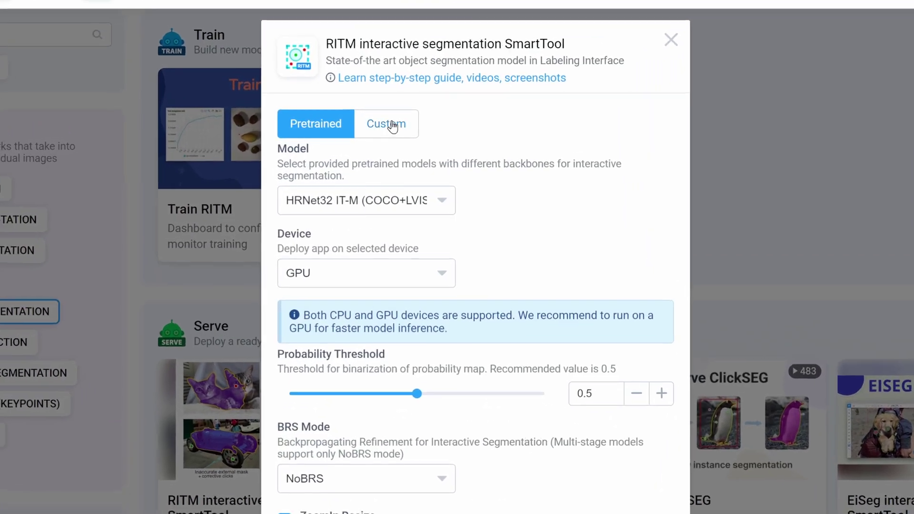
# Step: Run RITM with custom weights /cracks_custom_model.pth as session 'custom cracks model'
pyautogui.click(388, 126)
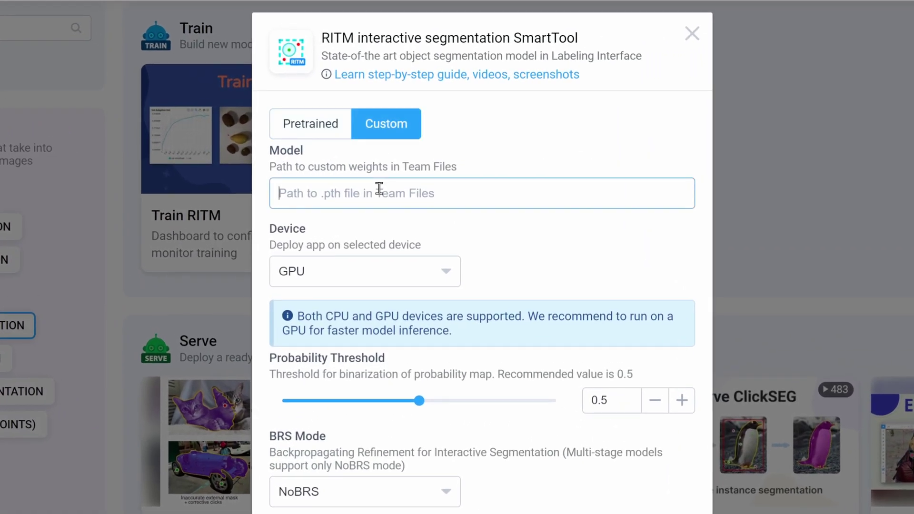
pyautogui.rightClick(380, 189)
pyautogui.click(447, 358)
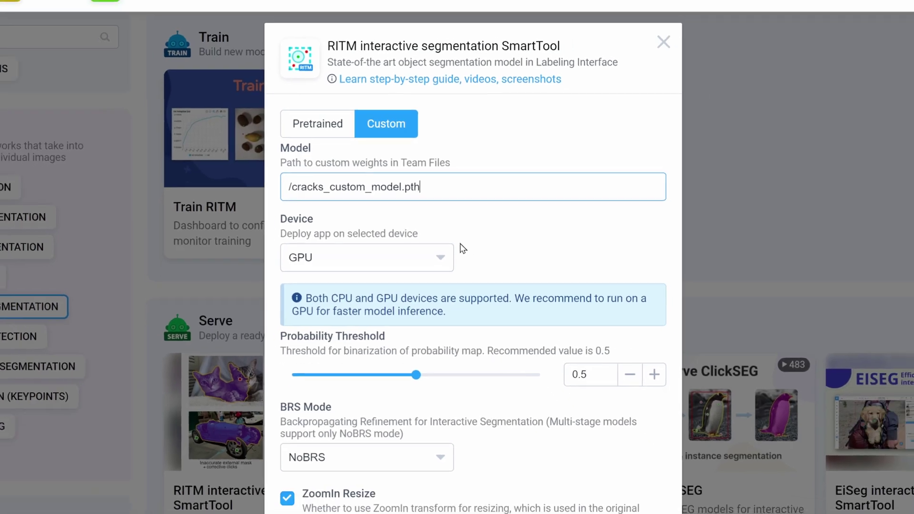
pyautogui.scroll(-1, 467, 261)
pyautogui.click(372, 451)
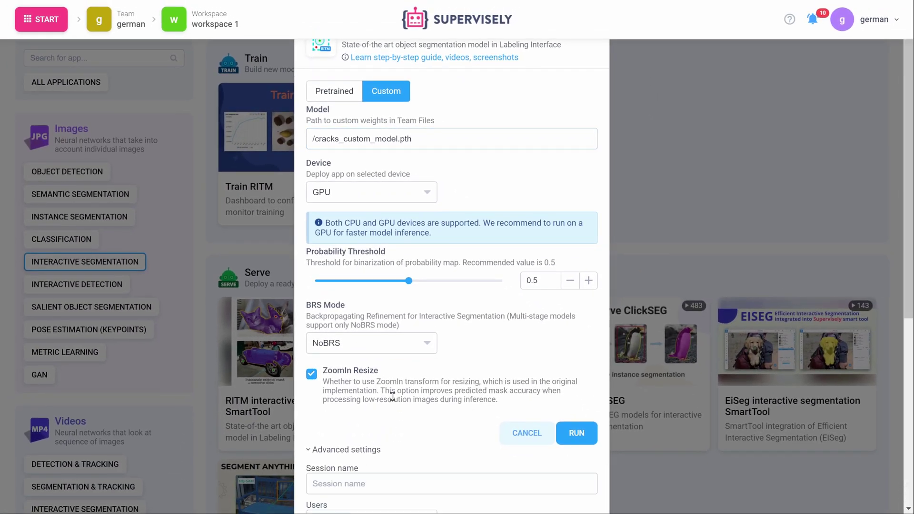
pyautogui.scroll(-5, 396, 389)
pyautogui.click(359, 246)
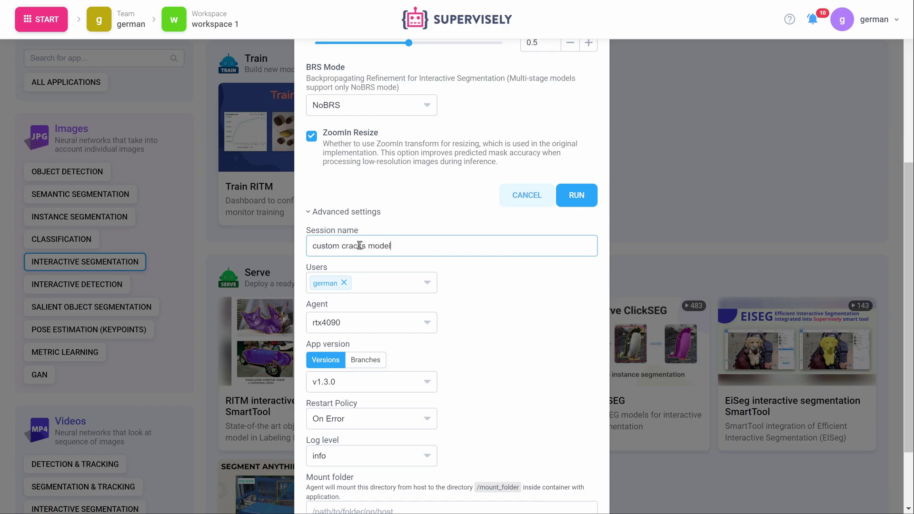
pyautogui.click(582, 202)
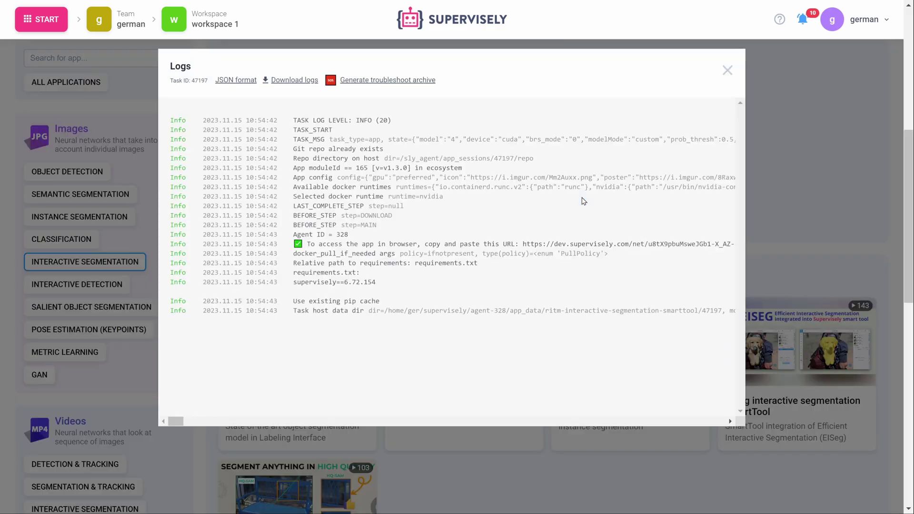